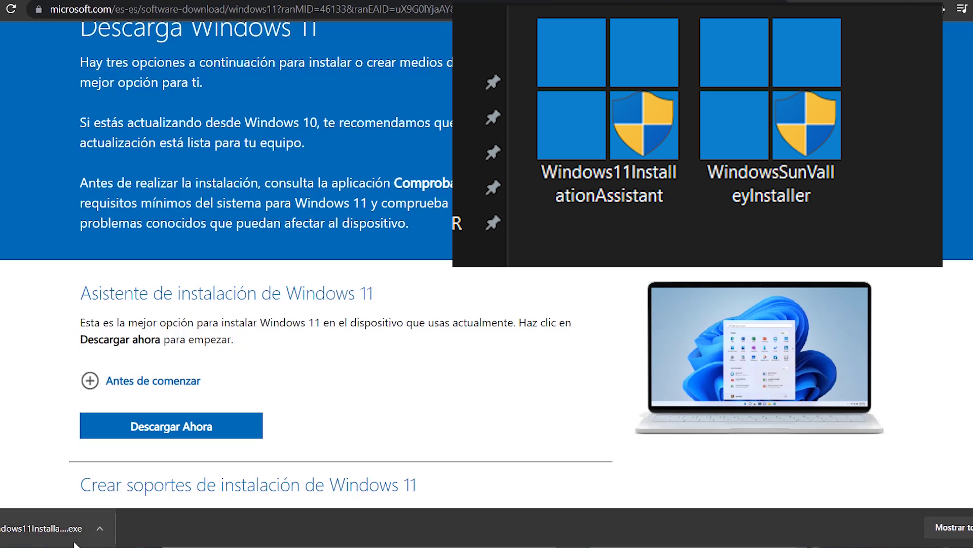
- Run the downloaded Windows 11 installation assistant and review the Microsoft software license terms
click(37, 531)
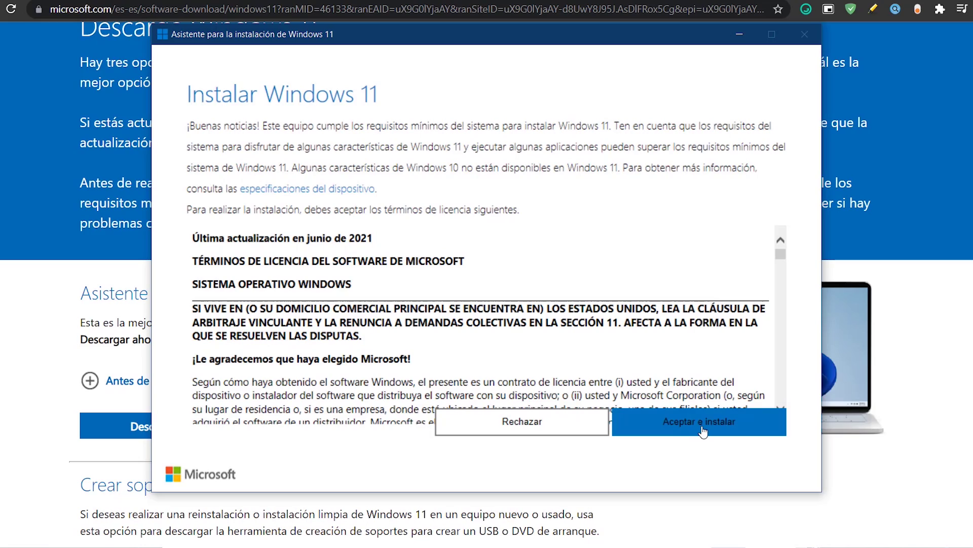
scroll(342, 258, down, 3)
scroll(322, 310, down, 20)
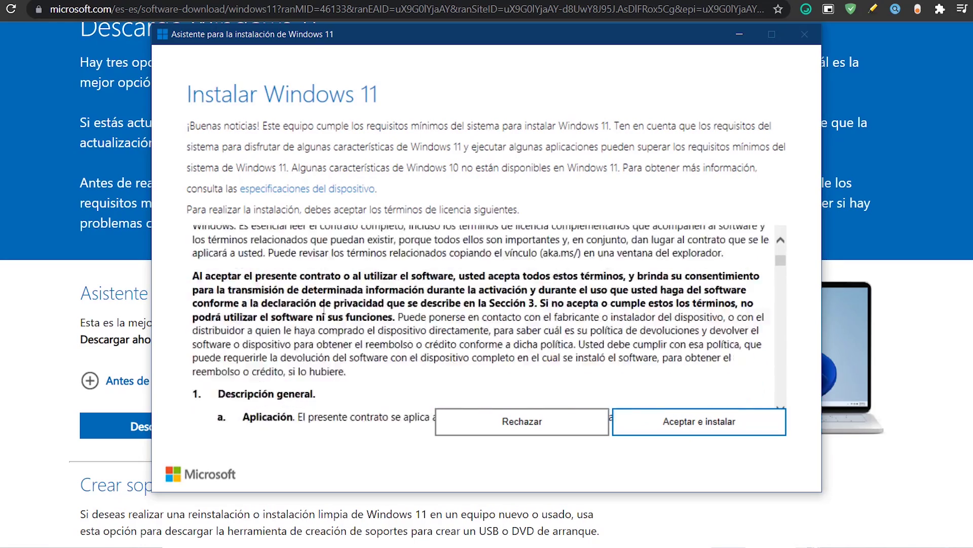
scroll(360, 337, down, 15)
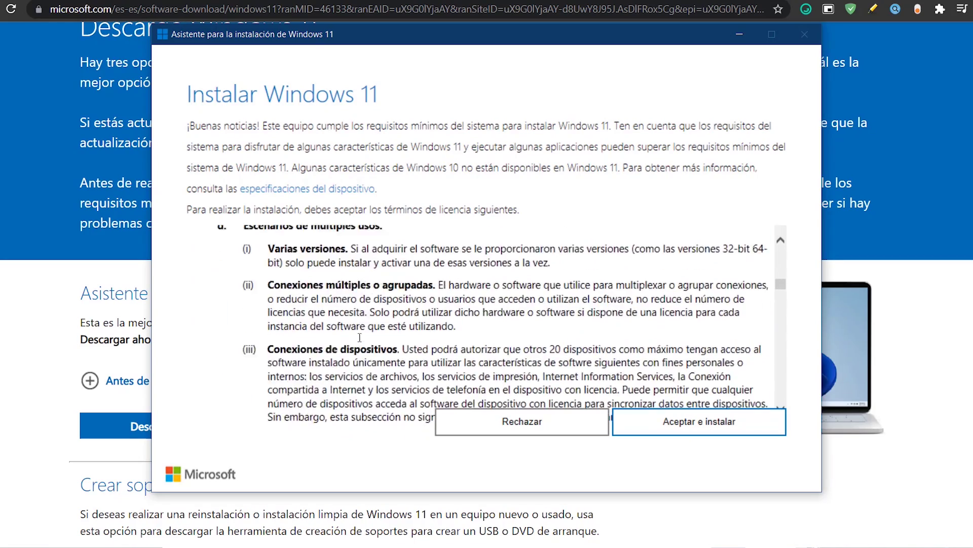
scroll(360, 337, down, 15)
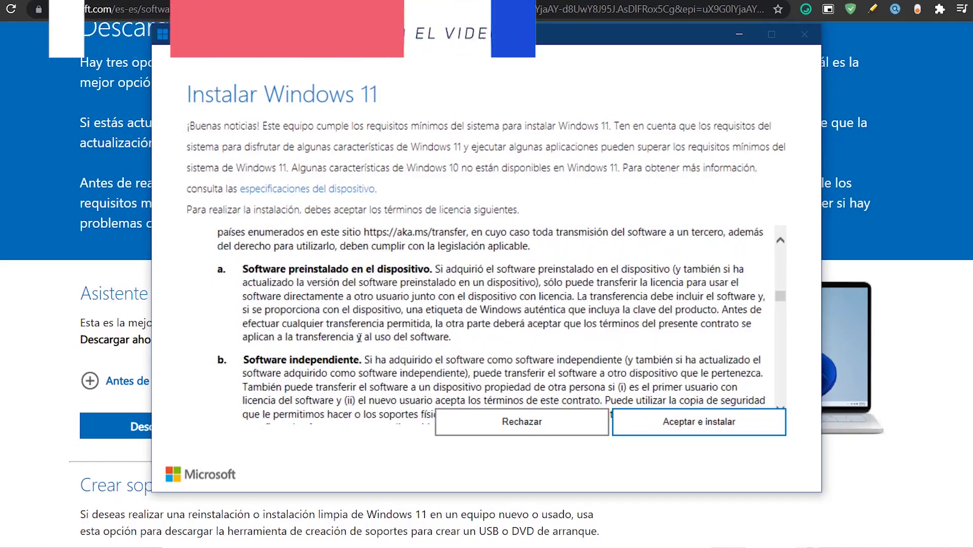
scroll(360, 337, down, 15)
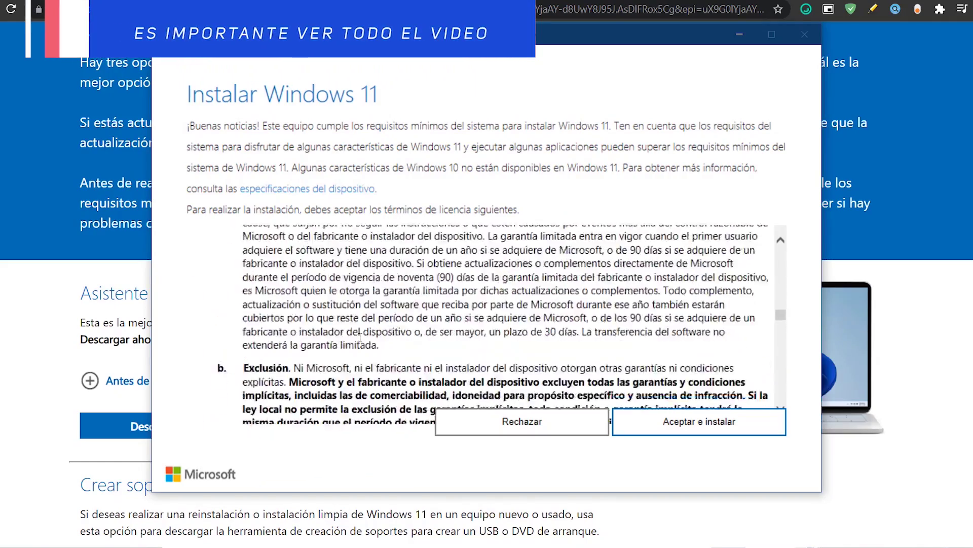
scroll(359, 337, down, 5)
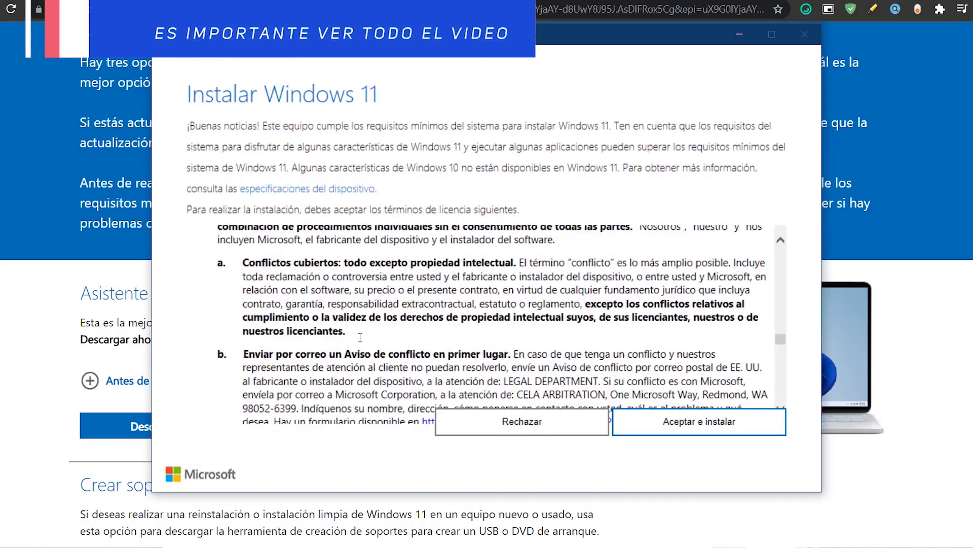
scroll(502, 330, down, 4)
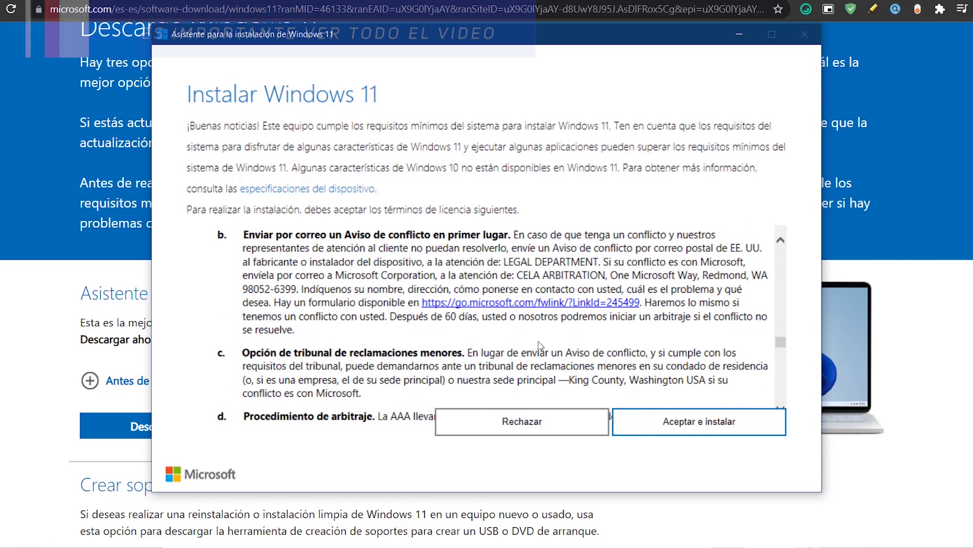
scroll(512, 337, down, 5)
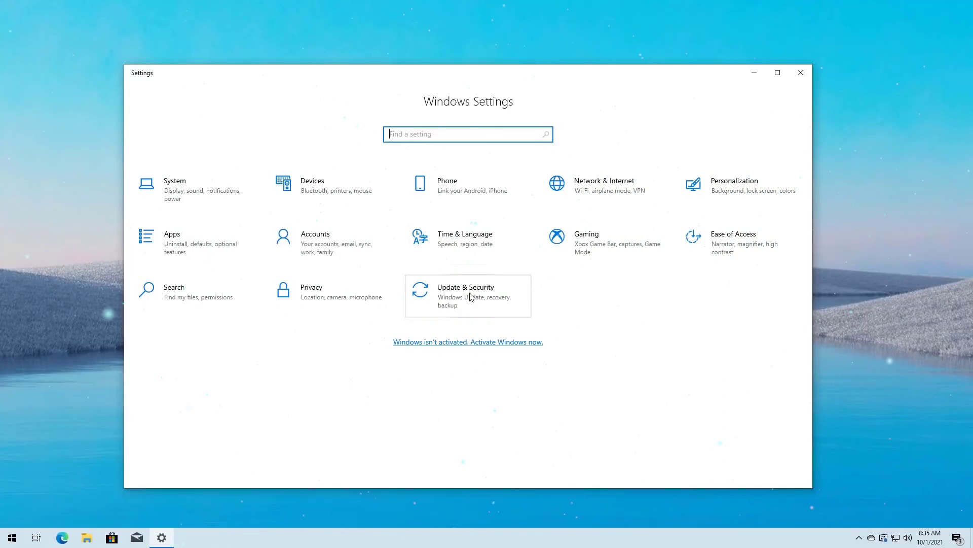
- Download and install the Windows 11 upgrade from Windows Update, accepting its license terms, and restart immediately
click(474, 295)
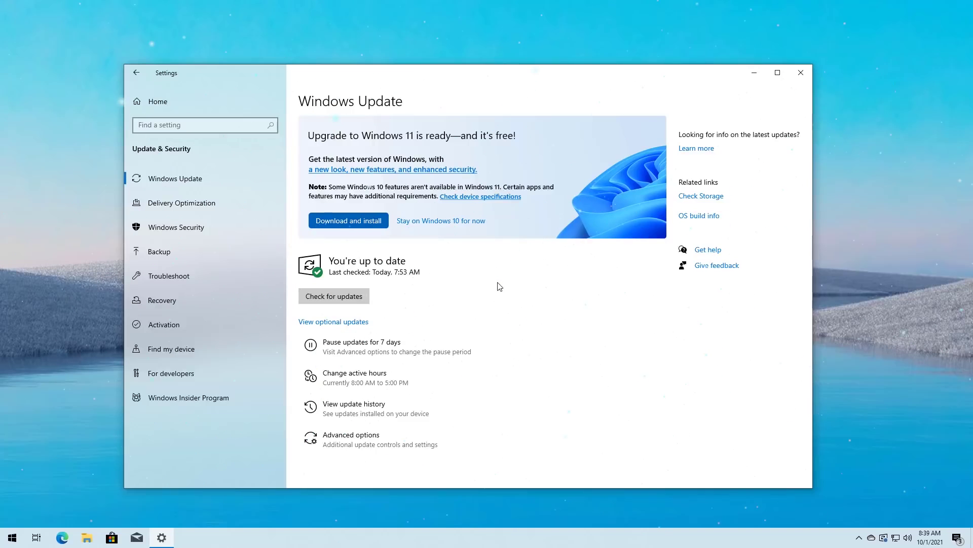
click(360, 223)
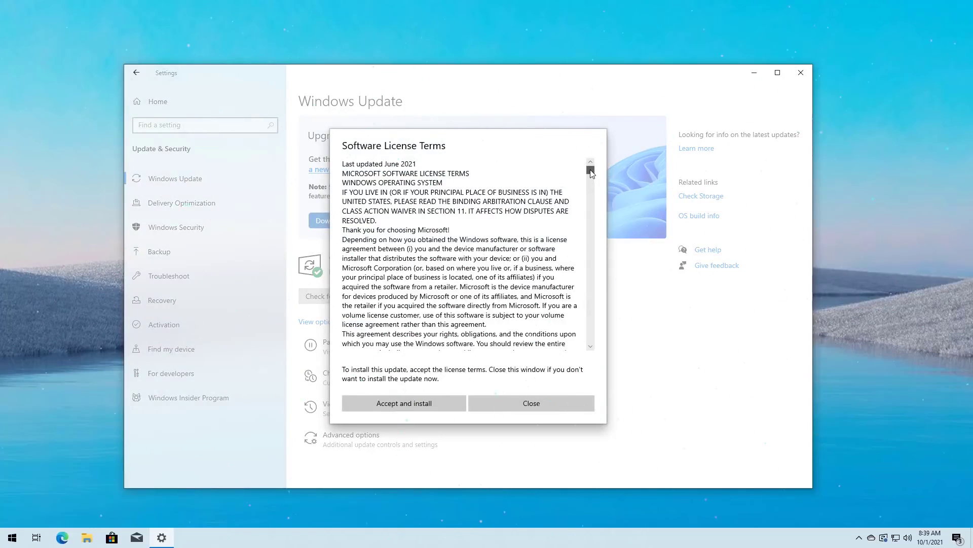
drag(591, 173, 590, 340)
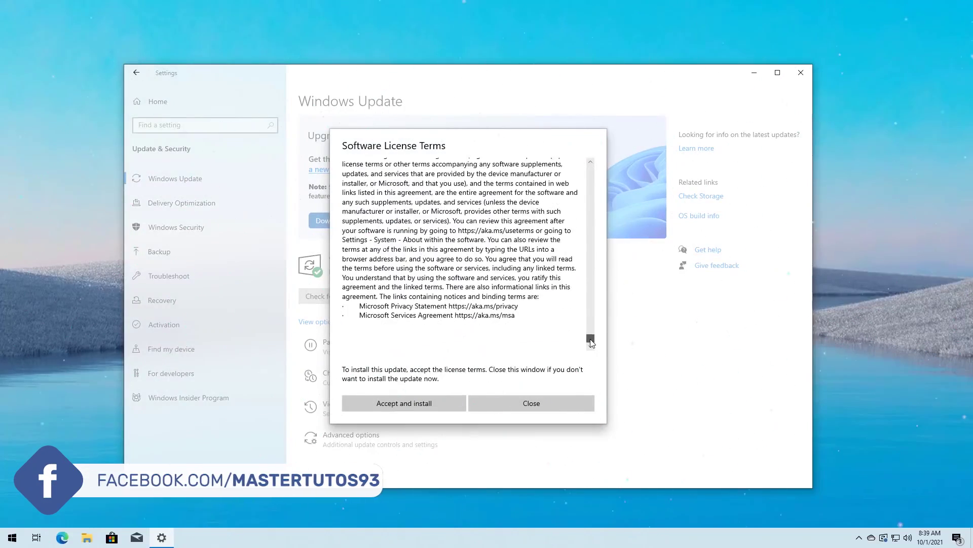
click(425, 409)
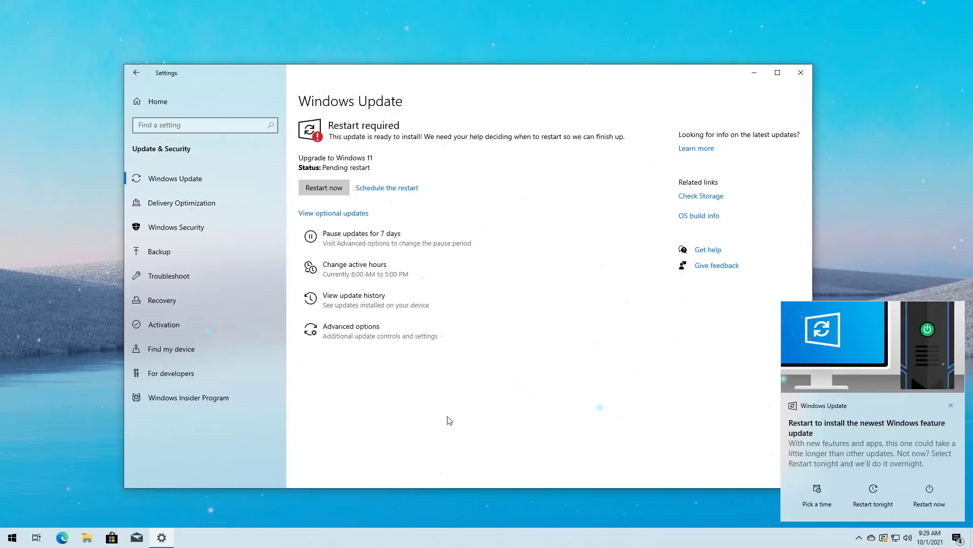
click(323, 188)
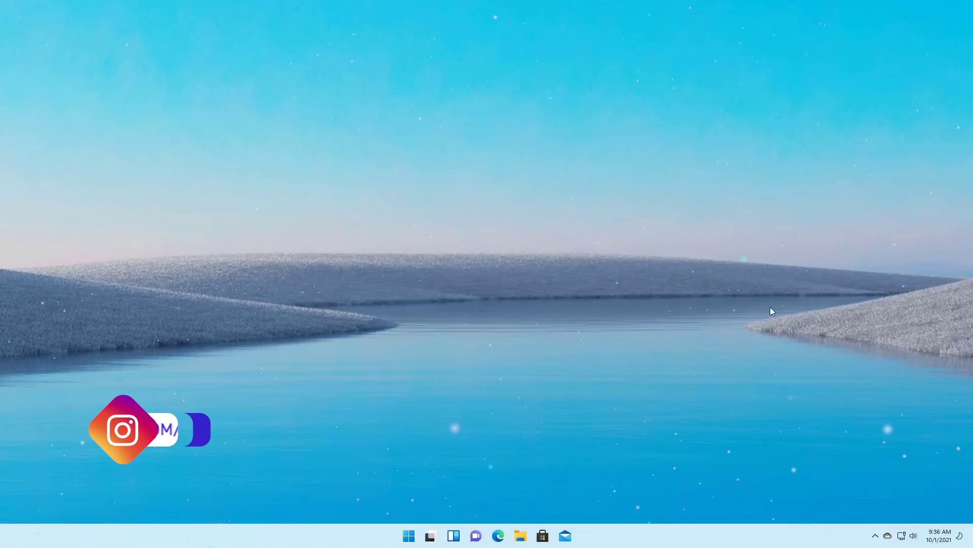
- Open the system Recovery settings and start going back to Windows 10
click(414, 537)
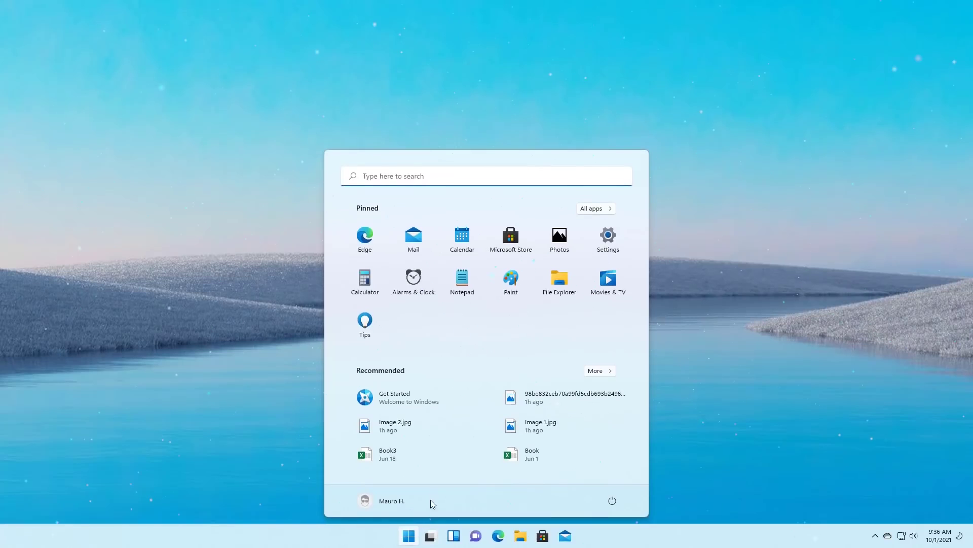
click(609, 239)
scroll(482, 242, down, 5)
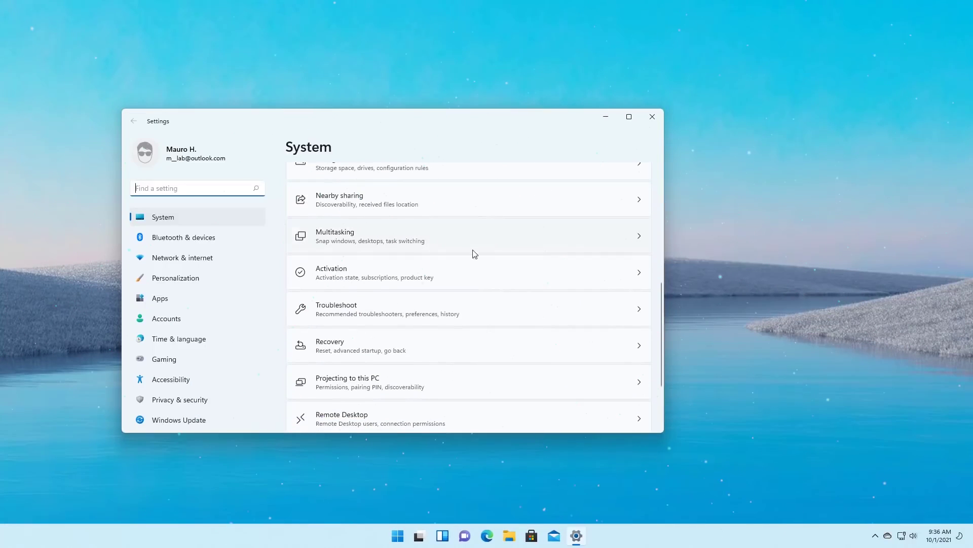
click(397, 349)
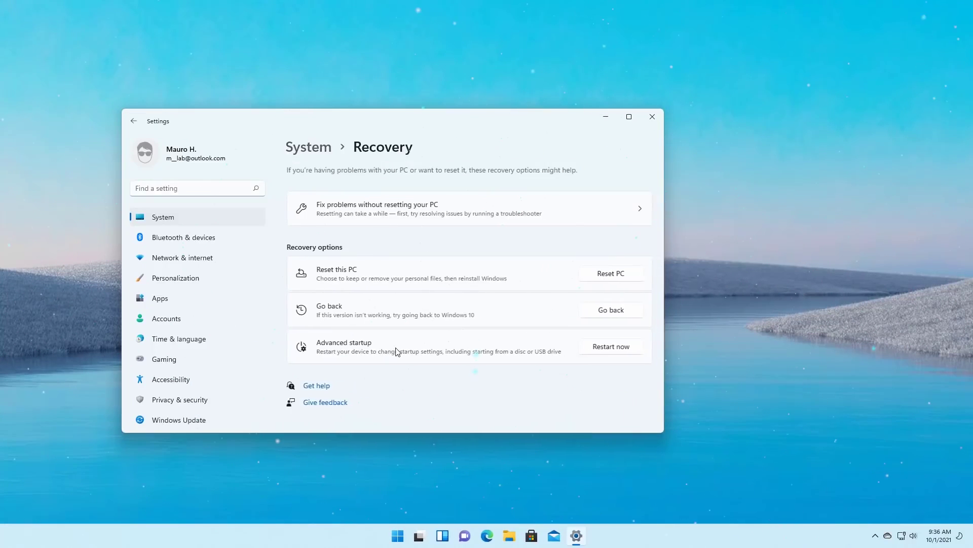
click(616, 315)
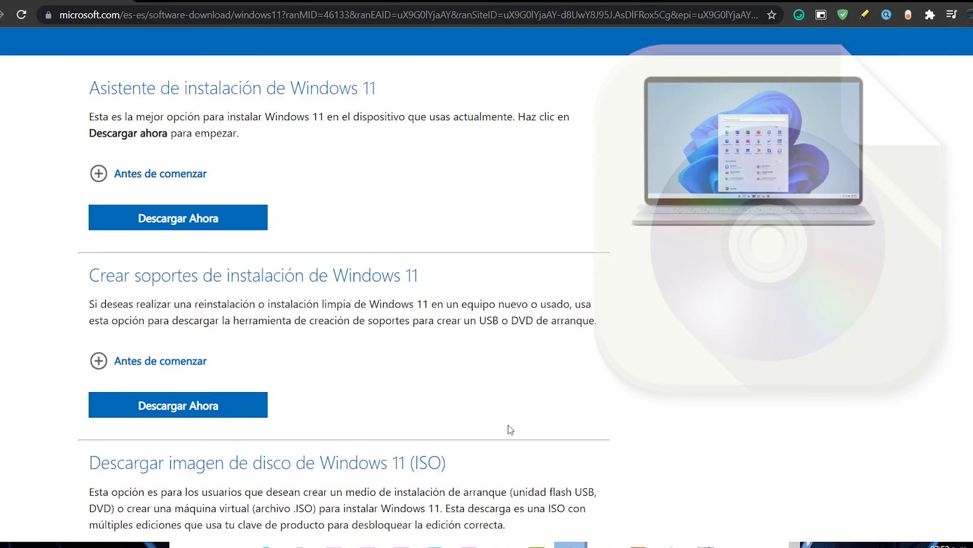
- On Microsoft's Windows 11 download page, choose Windows 11 as the ISO disk image and request the download
scroll(375, 409, down, 7)
click(189, 221)
click(190, 255)
click(169, 294)
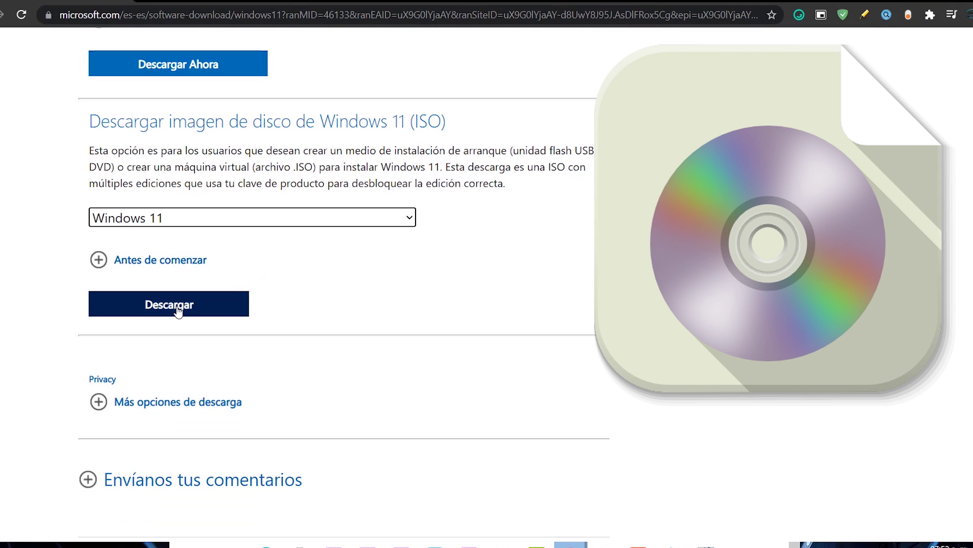
- Expand the additional download options (Más opciones de descarga) and look them over
scroll(170, 300, down, 3)
click(184, 223)
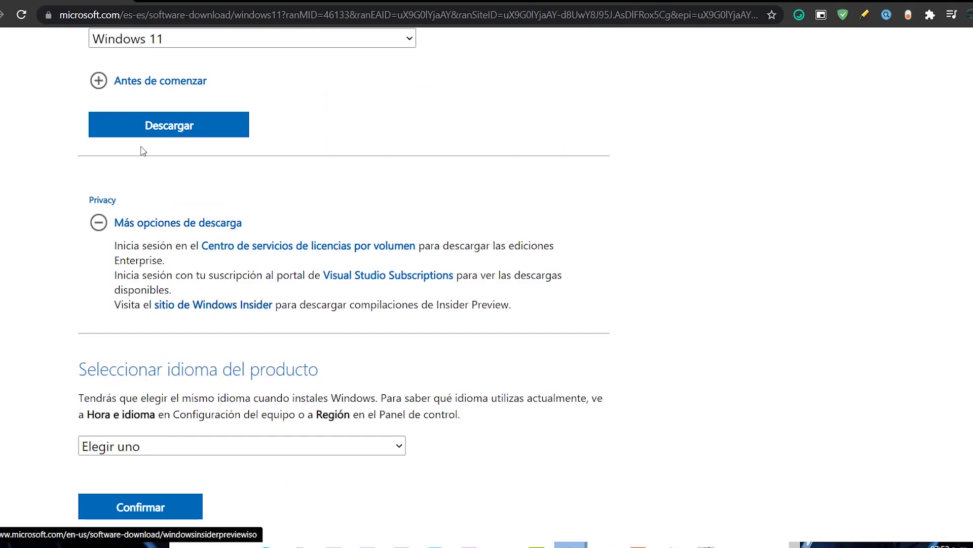
scroll(139, 151, up, 7)
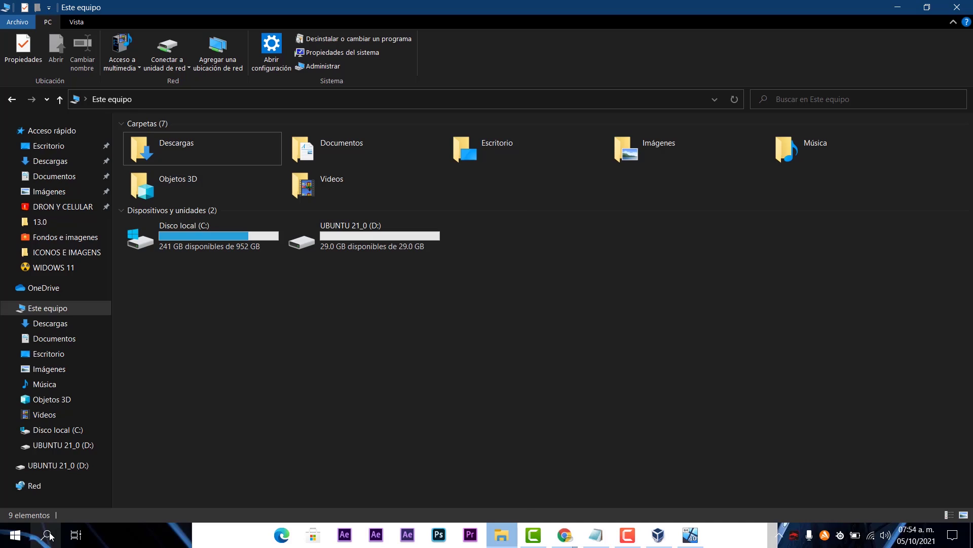
- Search for Rufus, launch rufus-3.14.exe and reposition its window on the screen
click(47, 535)
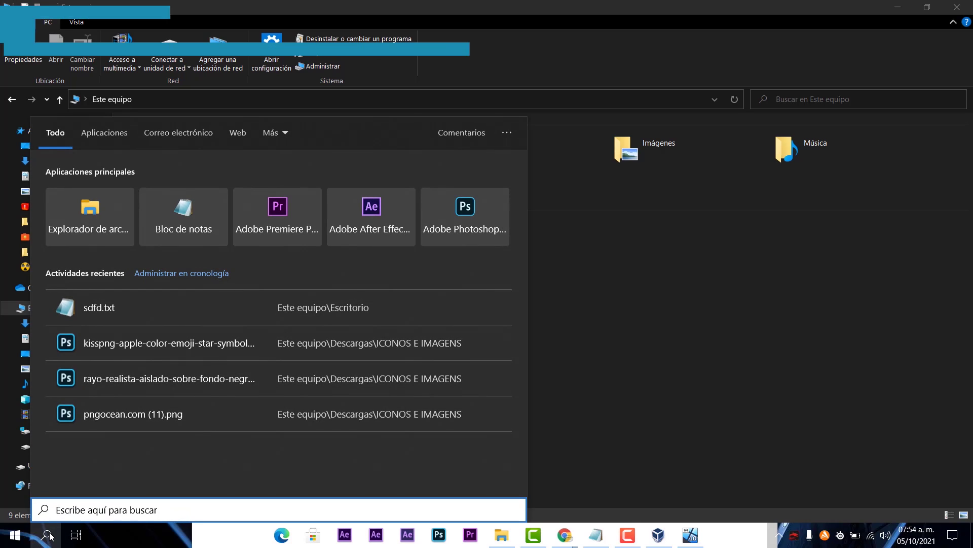
text(rufu)
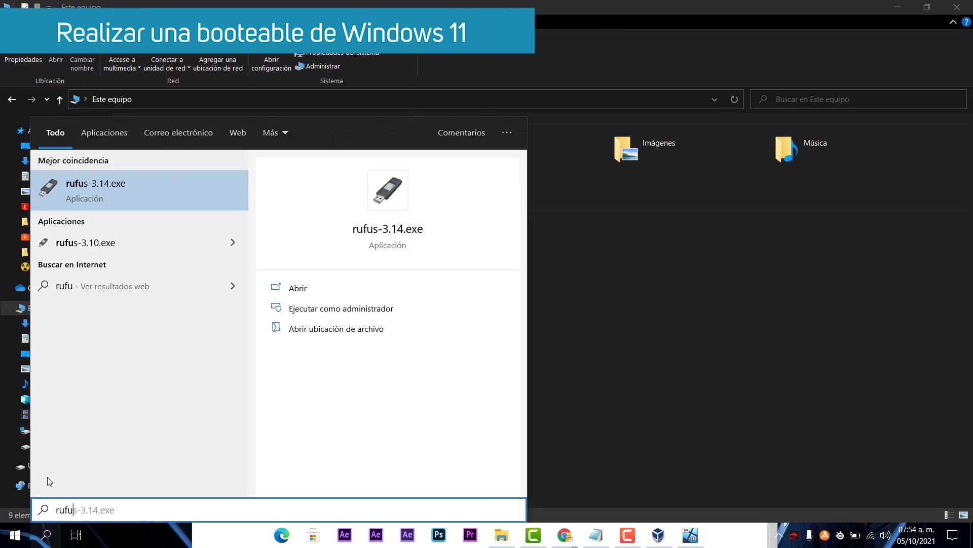
click(98, 194)
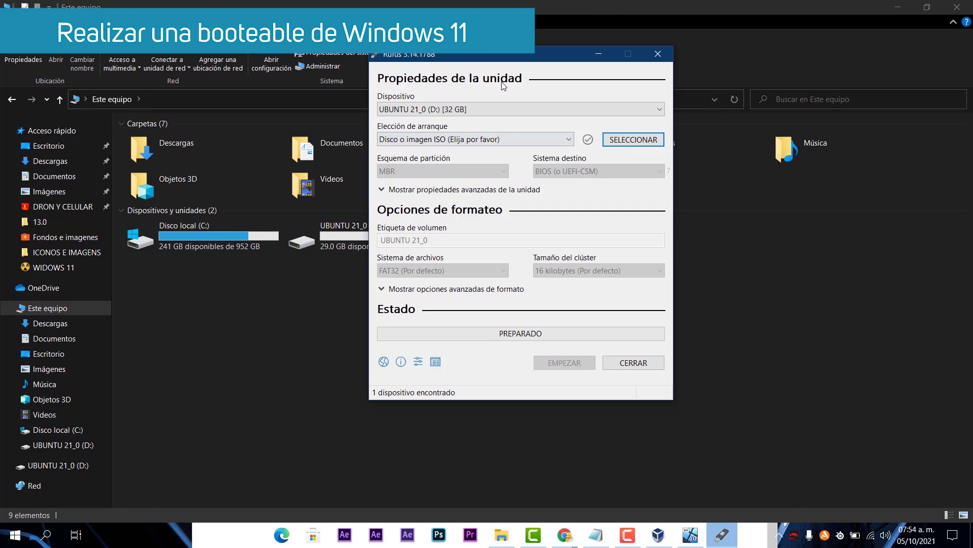
drag(503, 85, 592, 123)
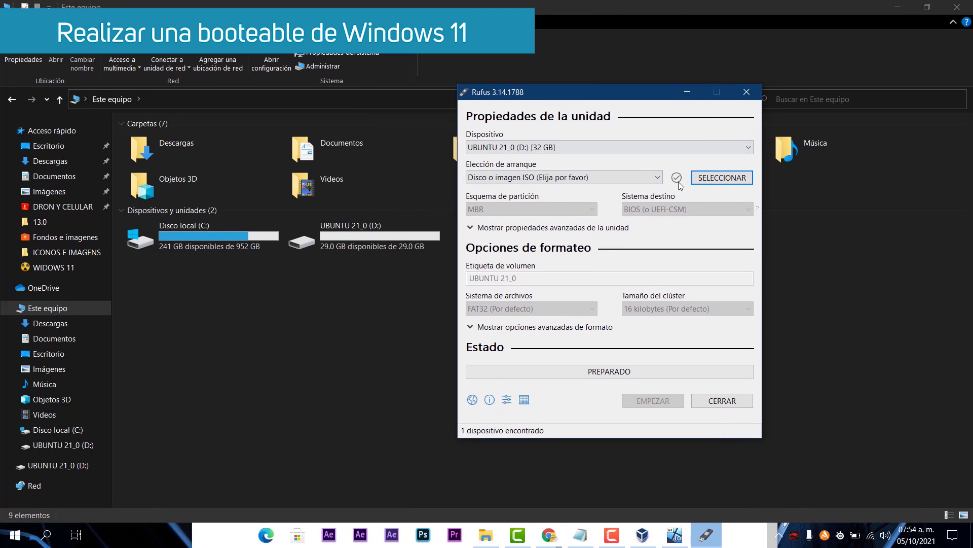
- Load the Win11_Spanish(Mexico)_x64.iso image as the boot selection
click(723, 178)
click(611, 207)
double_click(611, 207)
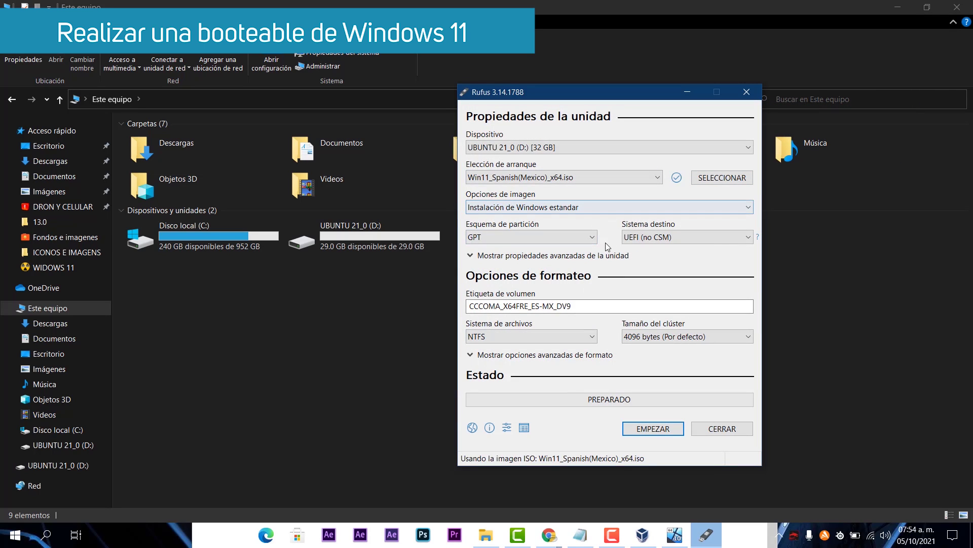
- Start creating the bootable Windows 11 USB on the UBUNTU 21_0 (D:) drive, agreeing to erase all its data
click(651, 428)
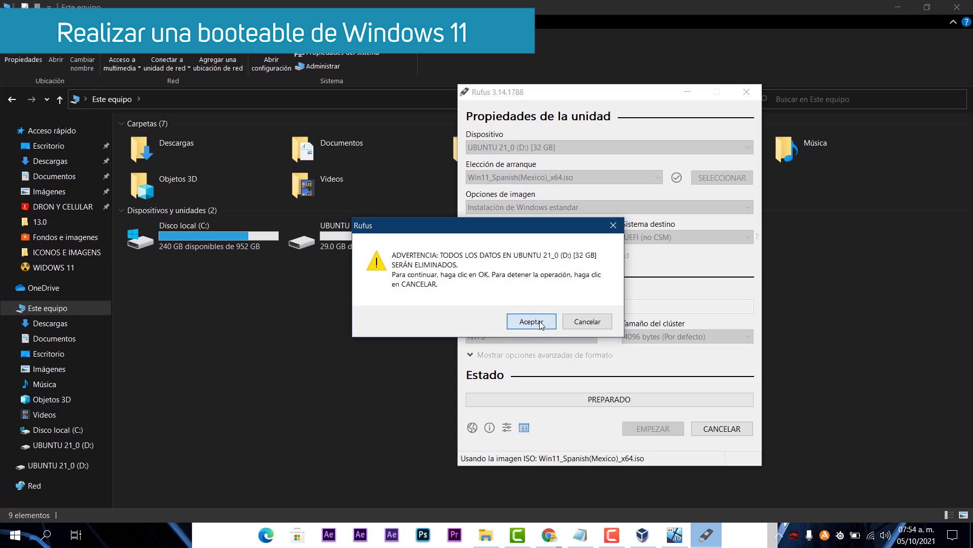
click(529, 322)
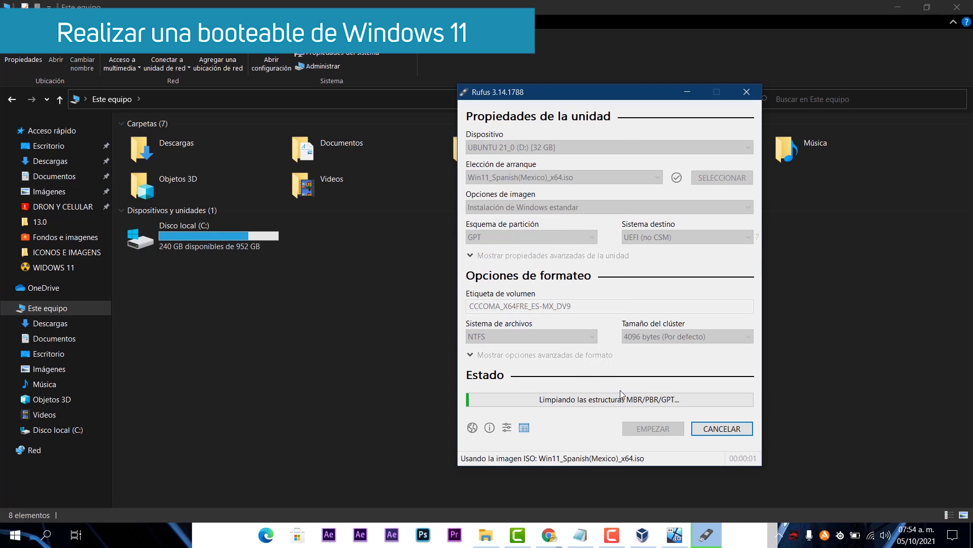
drag(599, 95, 683, 79)
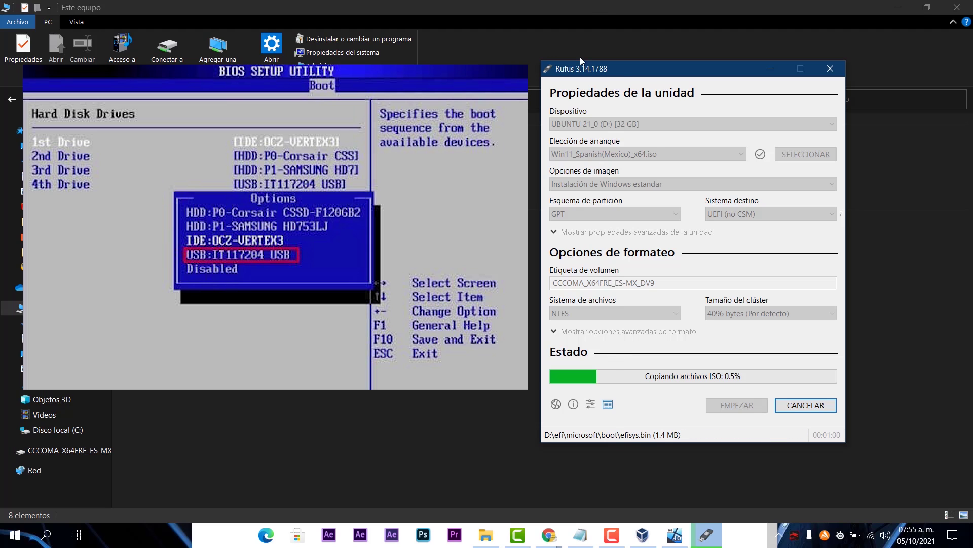
drag(585, 72, 607, 139)
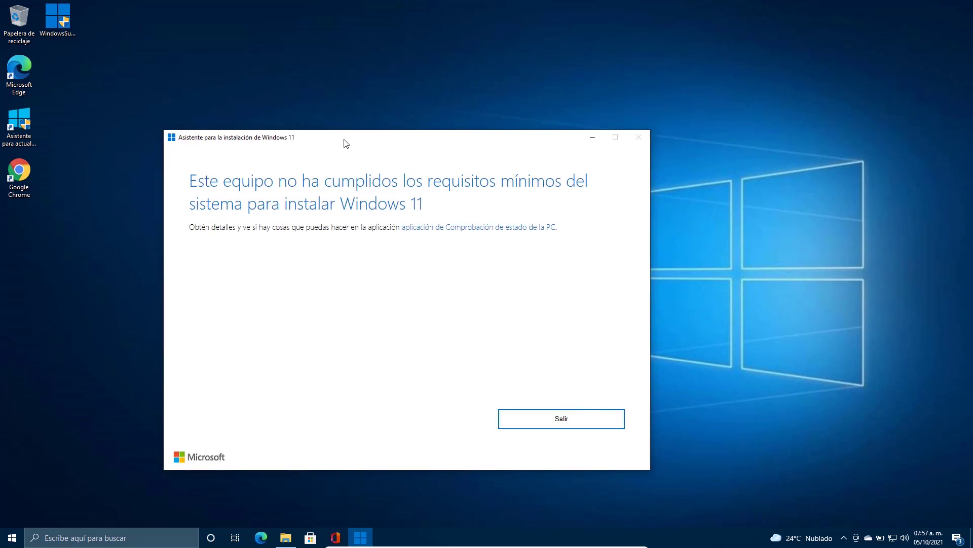
- Move the Windows 11 installation assistant window aside and exit the assistant
drag(344, 143, 296, 61)
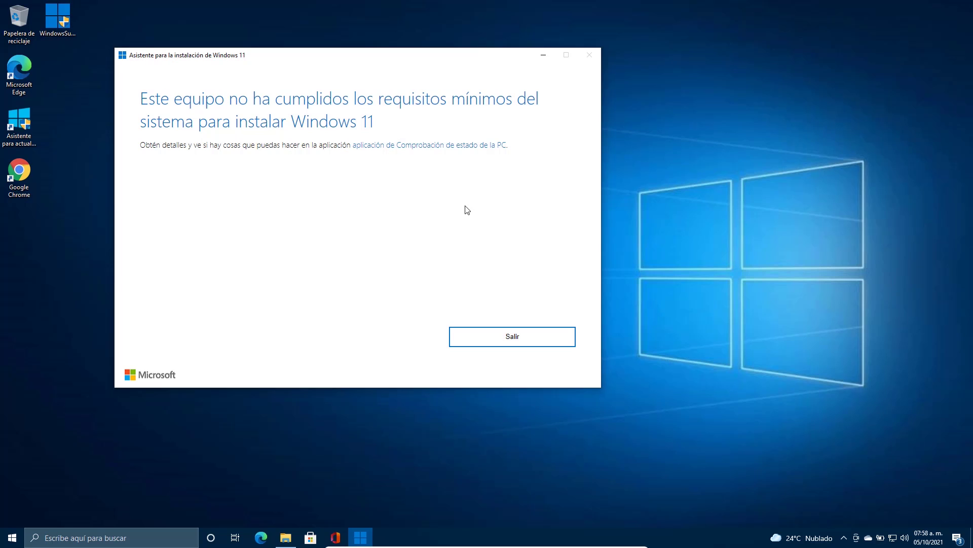
click(513, 337)
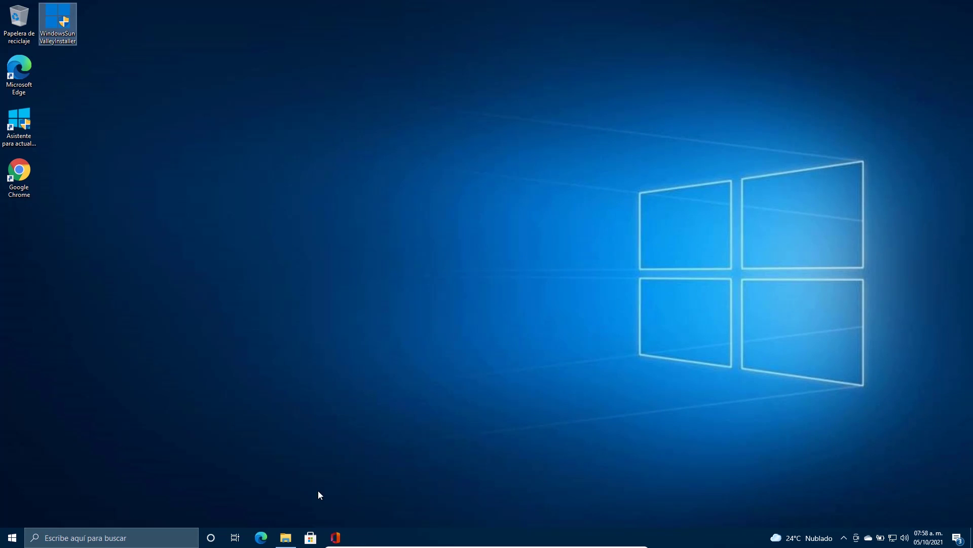
- In File Explorer, run the Skip_TPM_Check_on_Dynamic_Update script and allow Windows PowerShell to make changes to the device
click(286, 537)
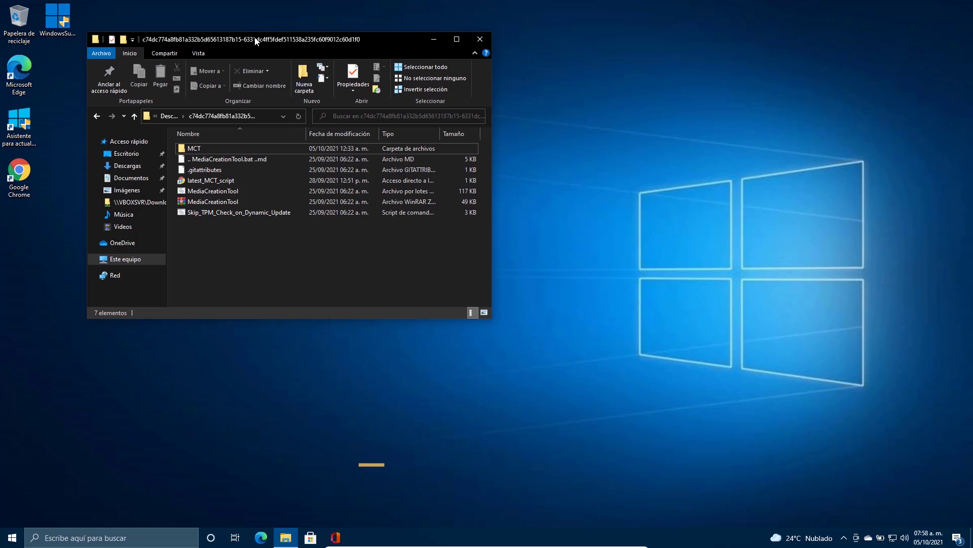
drag(255, 40, 260, 32)
click(210, 205)
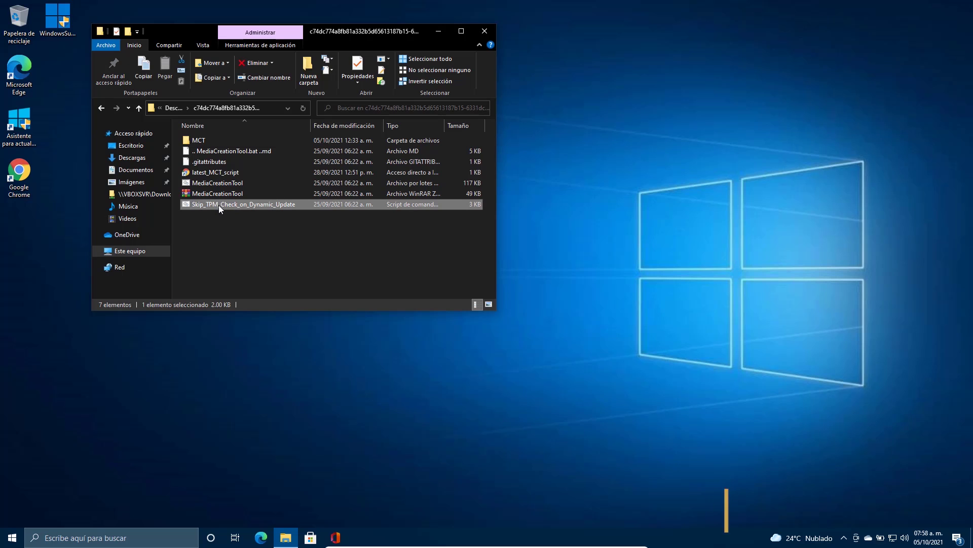
double_click(218, 205)
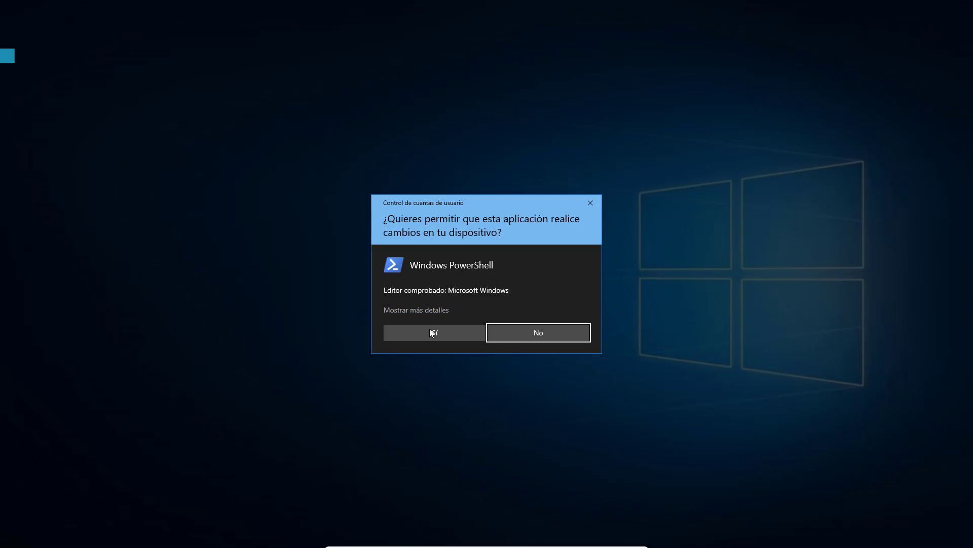
click(430, 331)
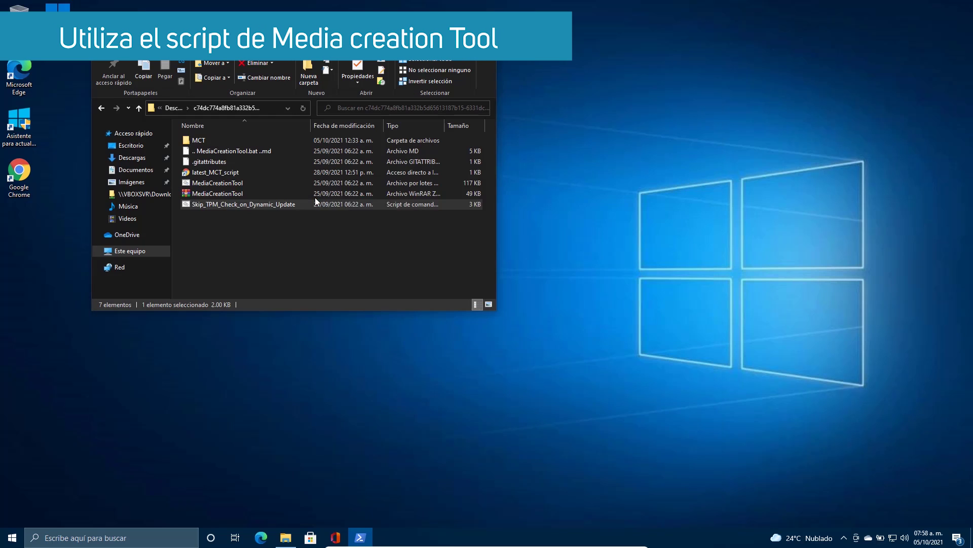
- Open a maximized File Explorer window on the shared \\VBOXSVR\Downloads folder and mount the Win11_Spanish(Mexico)_x64 disc image
key(alt+F4)
key(super+e)
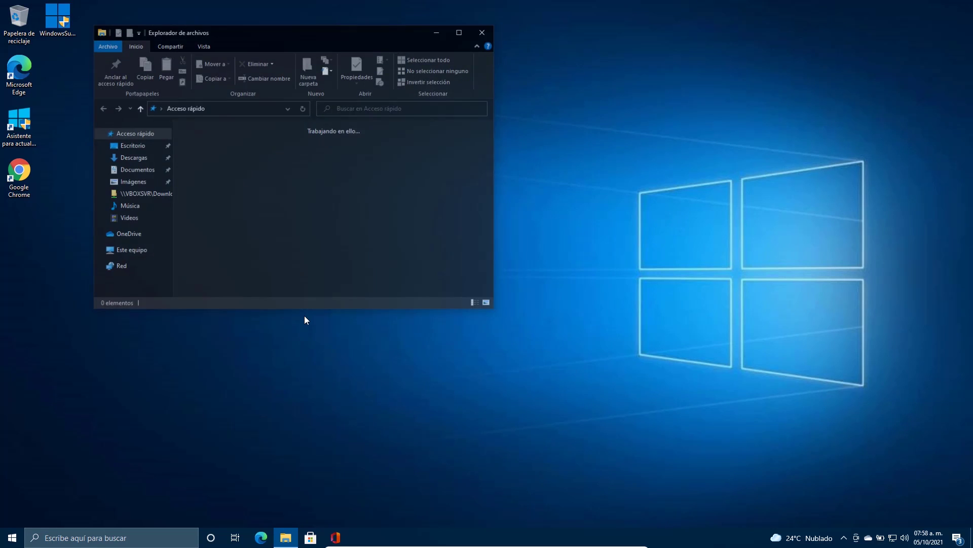
click(467, 32)
click(42, 131)
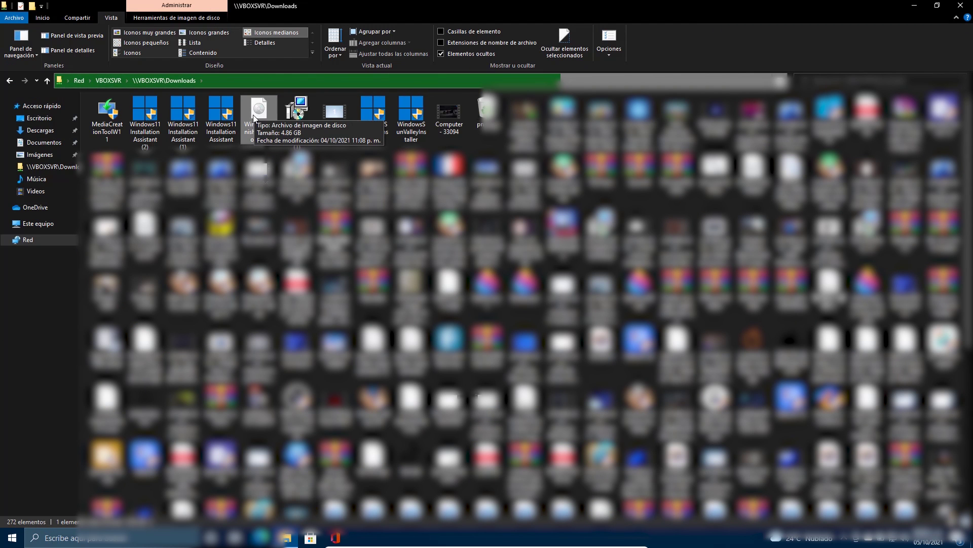
right_click(255, 114)
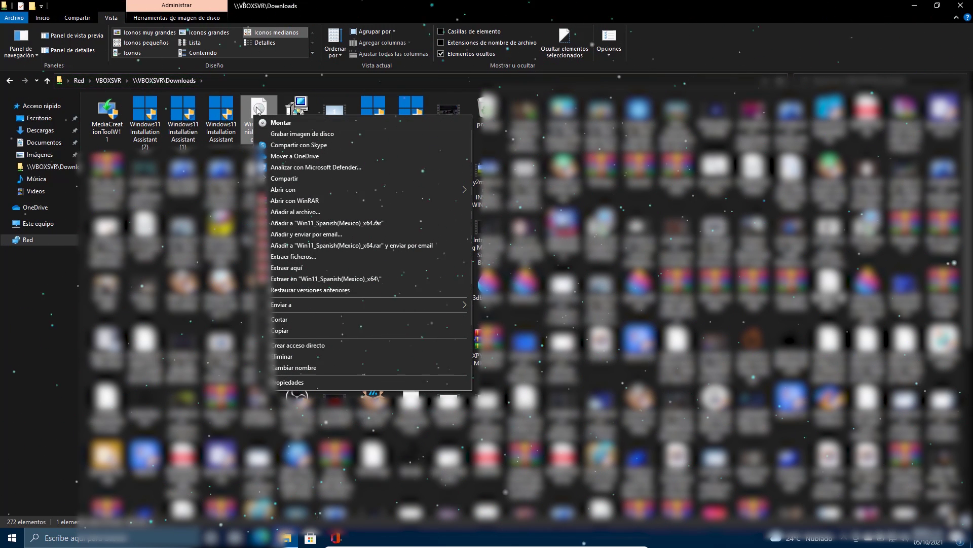
- Run setup from the mounted CD drive (D:) CCCOMA_X64FRE_ES-MX_DV9 and allow it to make changes to the device
click(47, 225)
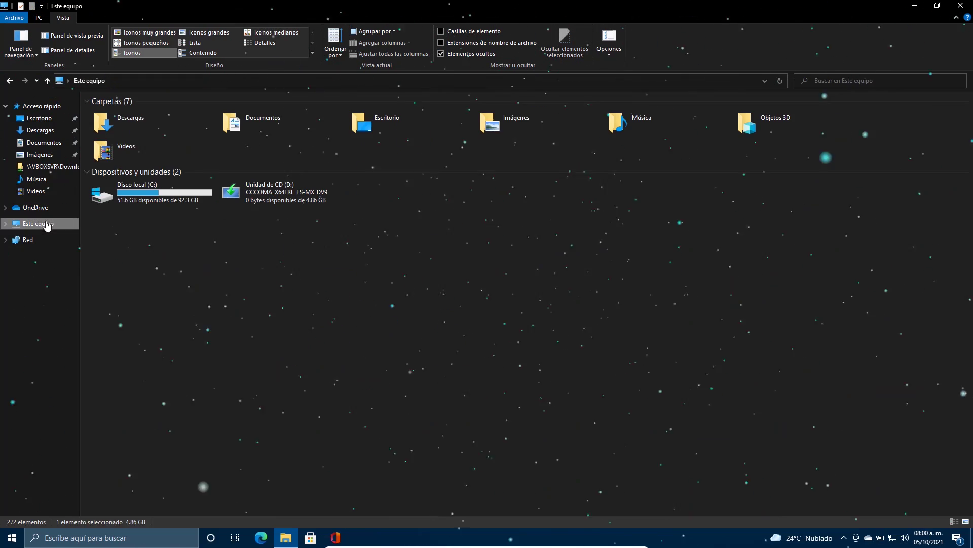
double_click(271, 196)
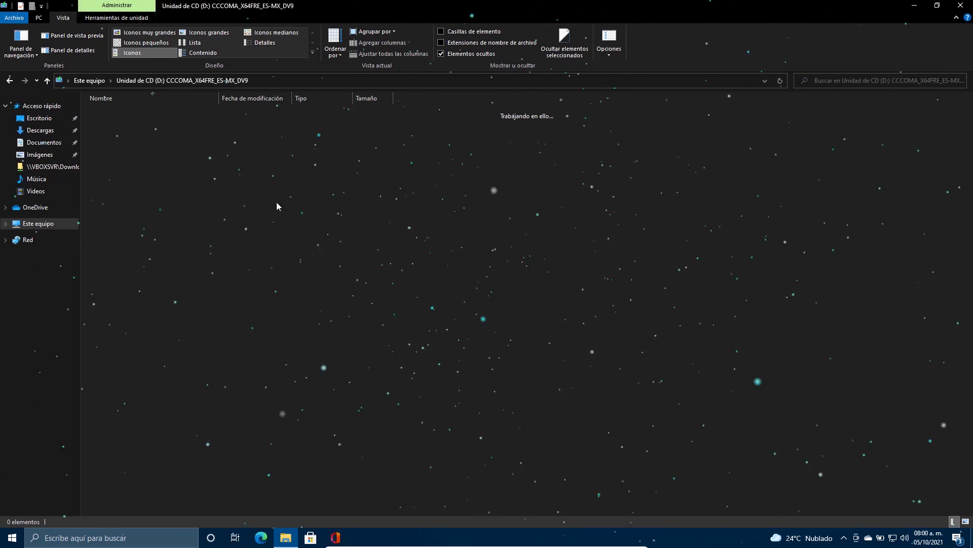
double_click(96, 186)
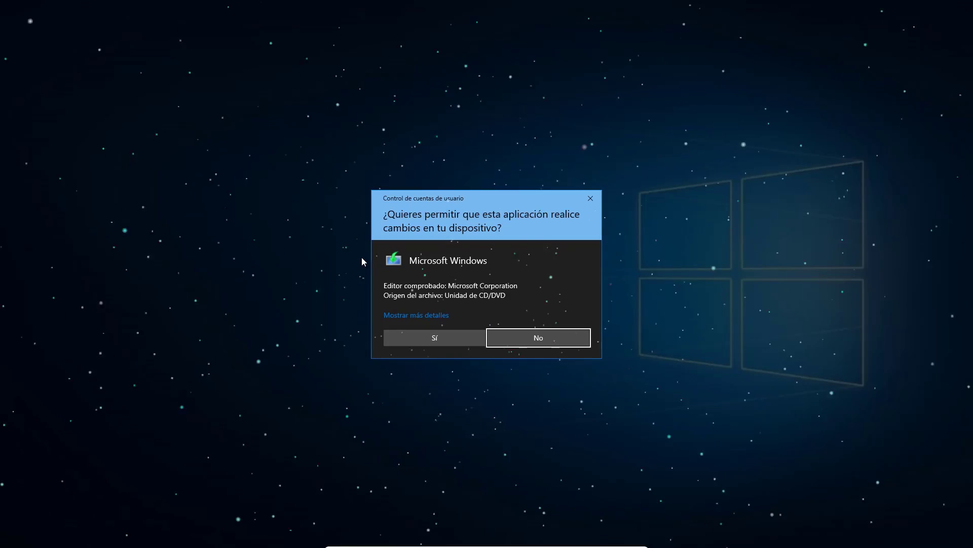
click(439, 337)
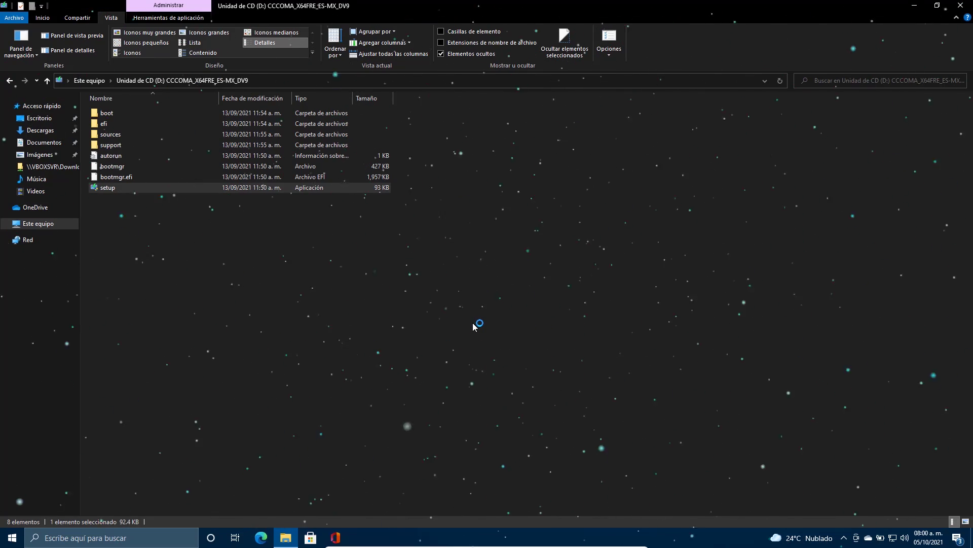
- Shrink the File Explorer window out of its maximized state and place it beside the Windows 11 setup window
drag(487, 6, 259, 51)
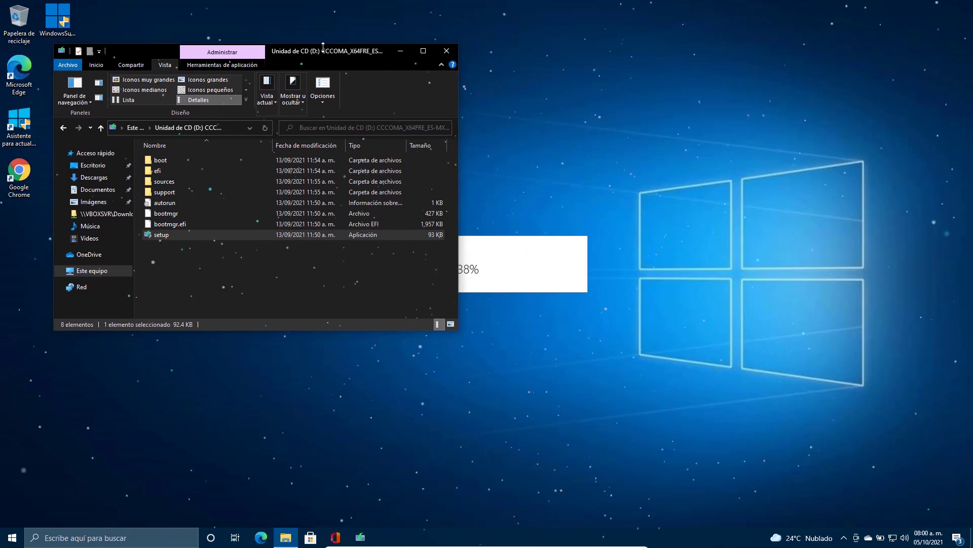
drag(322, 54, 847, 53)
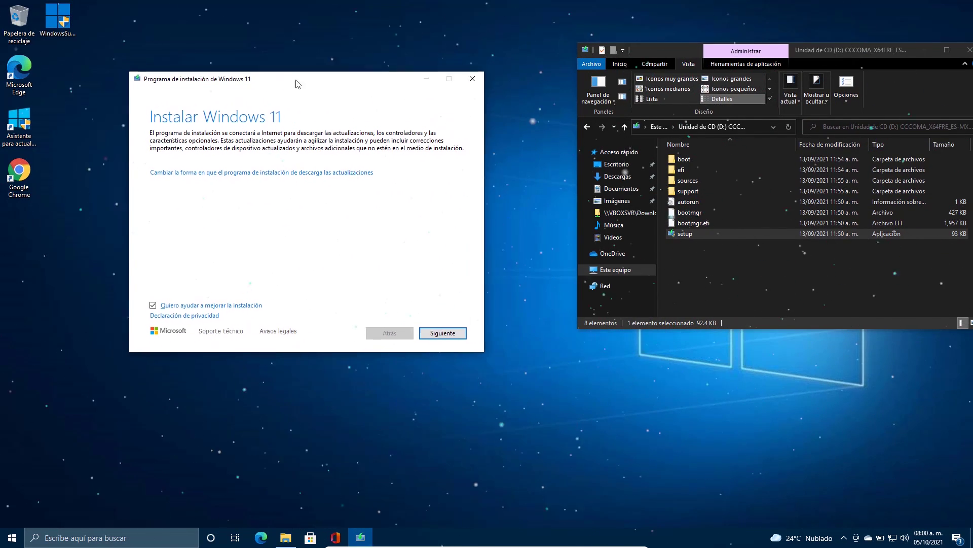
drag(634, 51, 584, 68)
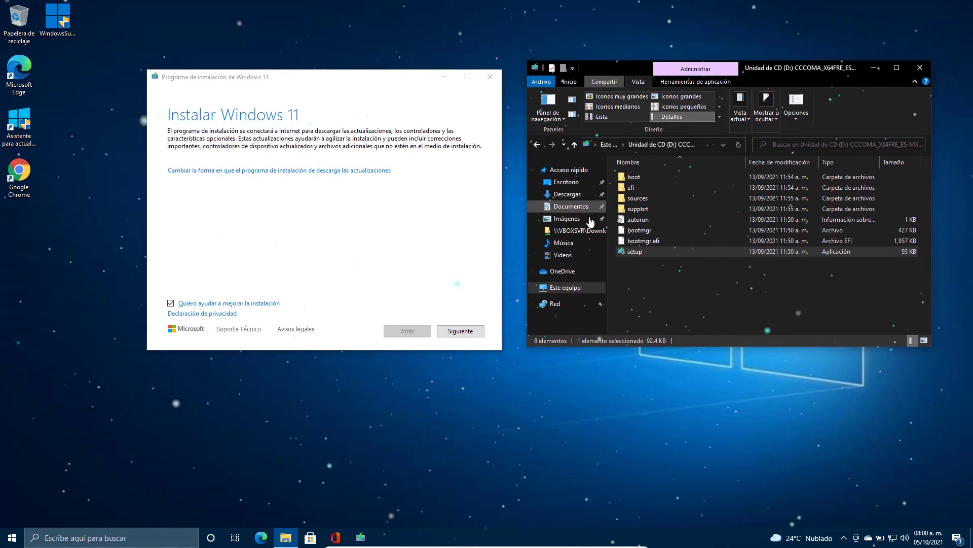
- Open the MediaCreationTool script folder in Descargas, locate the Skip_TPM_Check_on_Dynamic_Update script, and minimize File Explorer
click(567, 193)
double_click(639, 187)
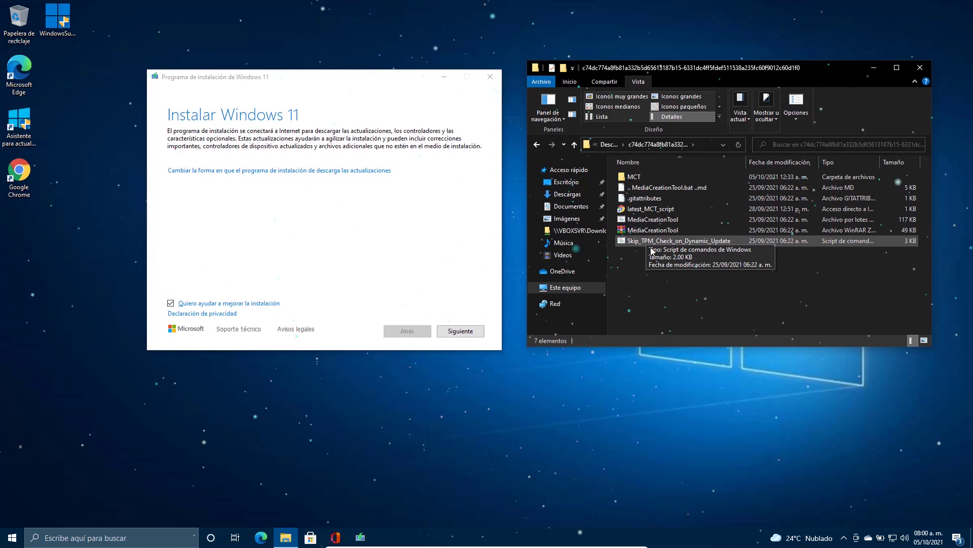
click(873, 68)
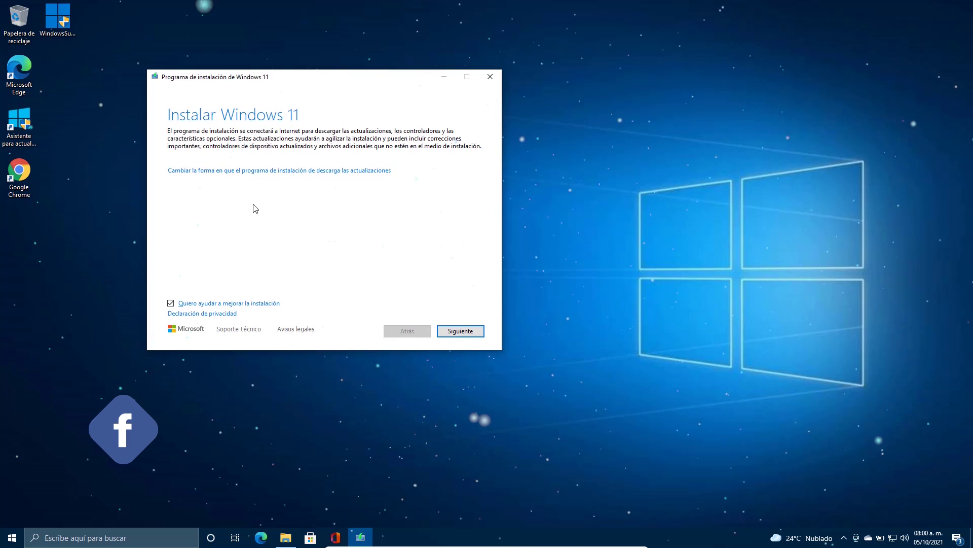
- Change how setup downloads updates to "No en este momento" and continue the Windows 11 installation
click(260, 172)
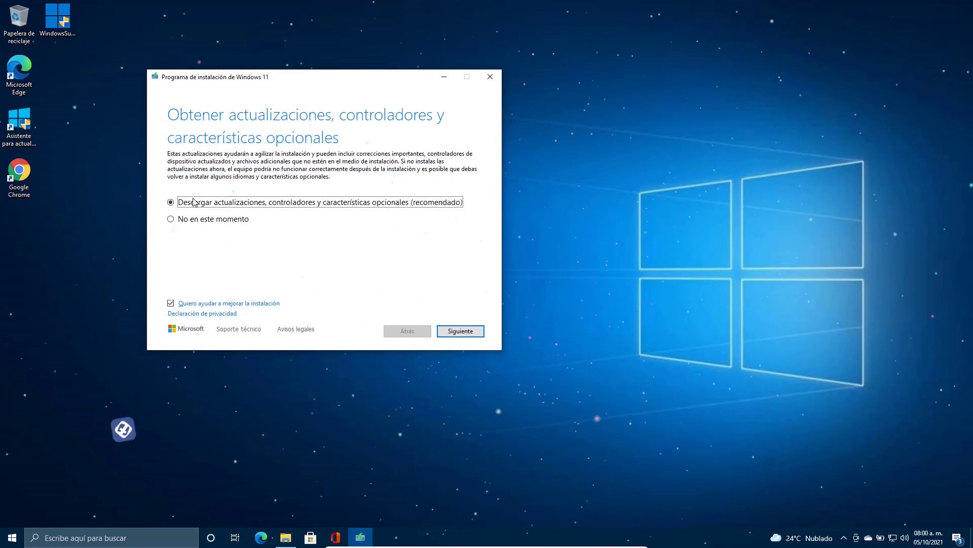
click(198, 219)
click(455, 333)
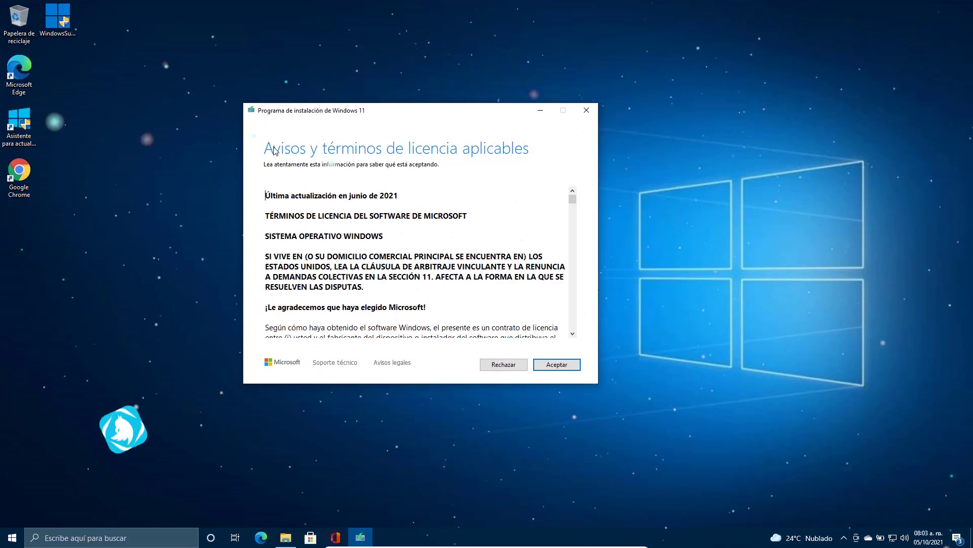
- Review the Windows 11 license notices and terms through to the end and accept them
scroll(427, 247, down, 10)
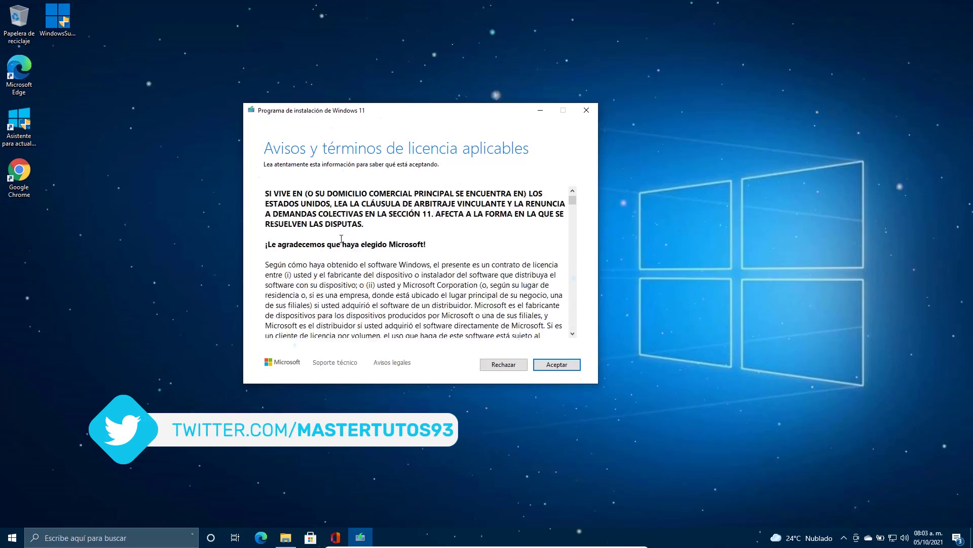
scroll(339, 241, down, 12)
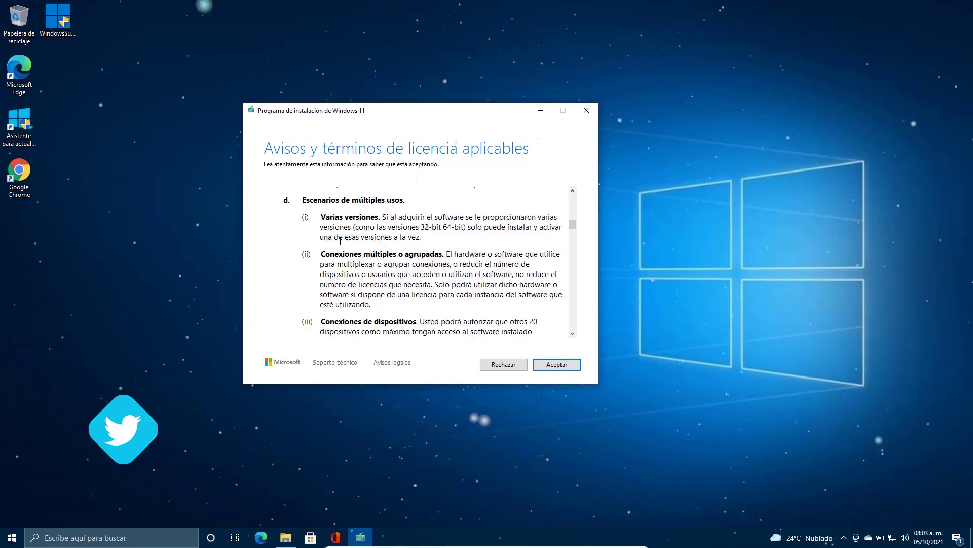
scroll(340, 241, down, 12)
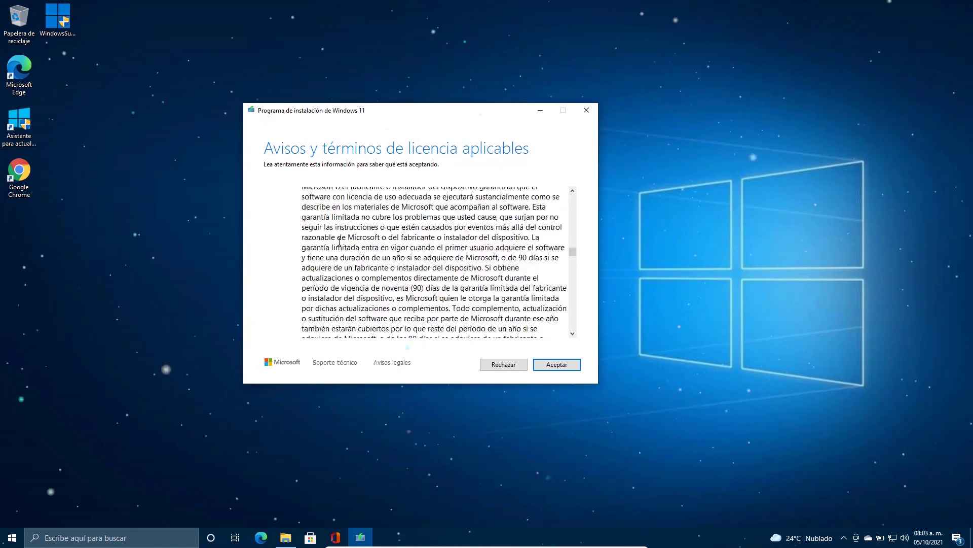
scroll(340, 242, down, 12)
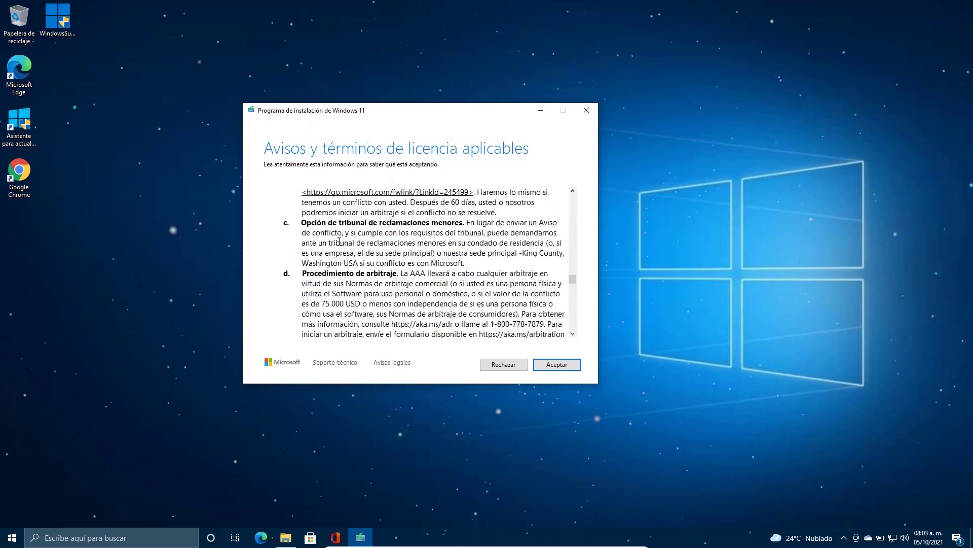
scroll(339, 242, down, 9)
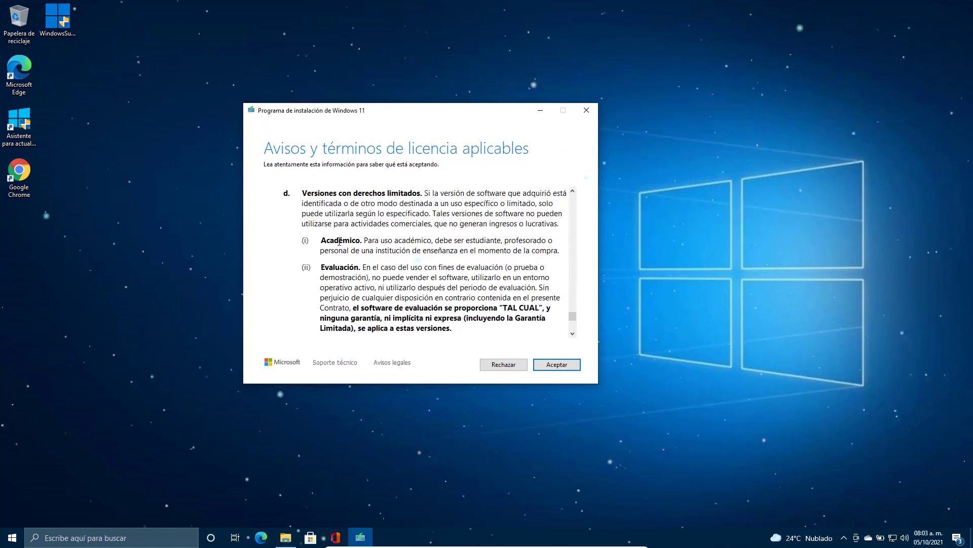
scroll(339, 241, down, 8)
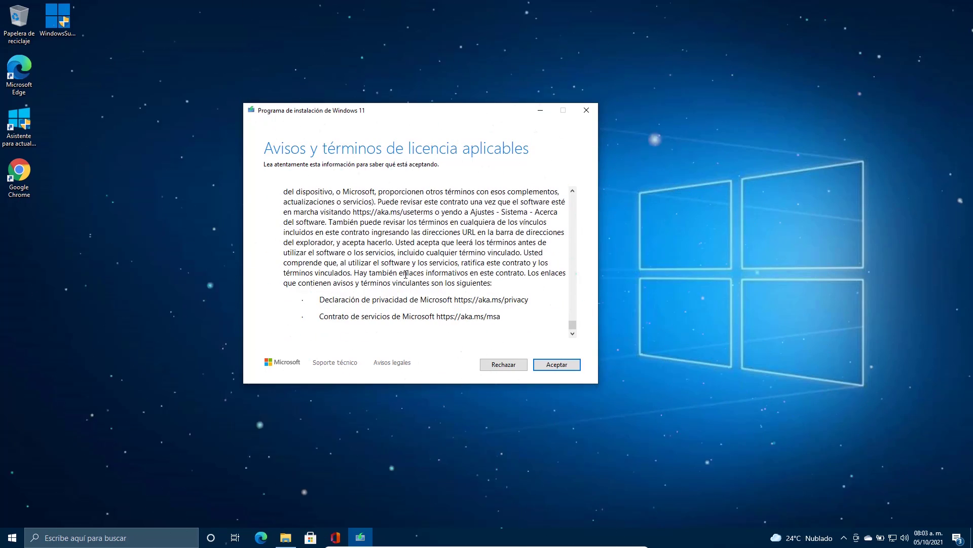
scroll(406, 274, up, 2)
scroll(396, 263, down, 2)
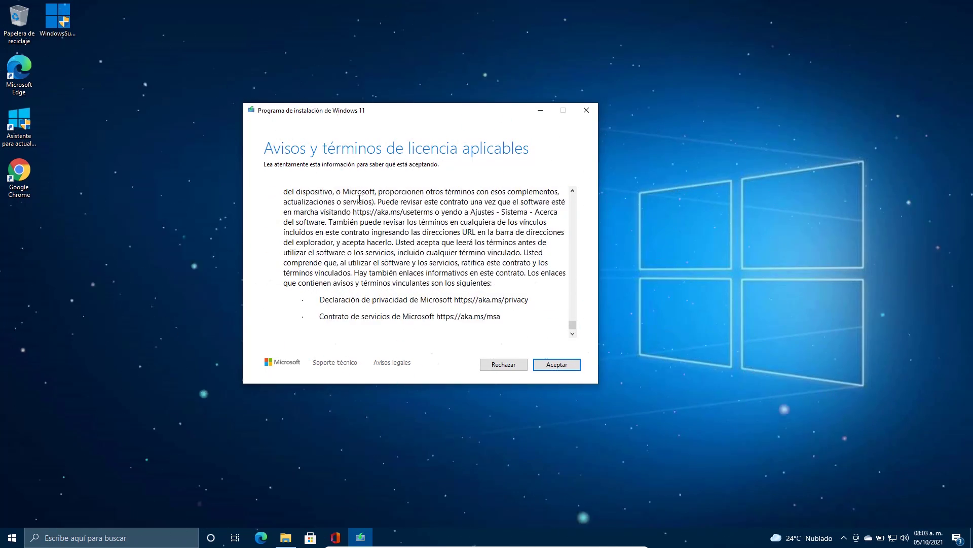
drag(333, 117, 292, 108)
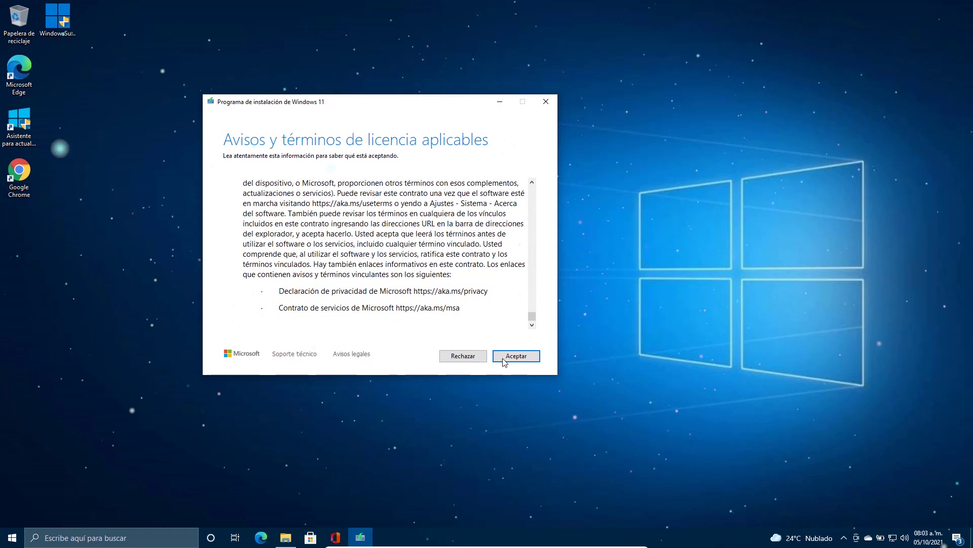
click(516, 355)
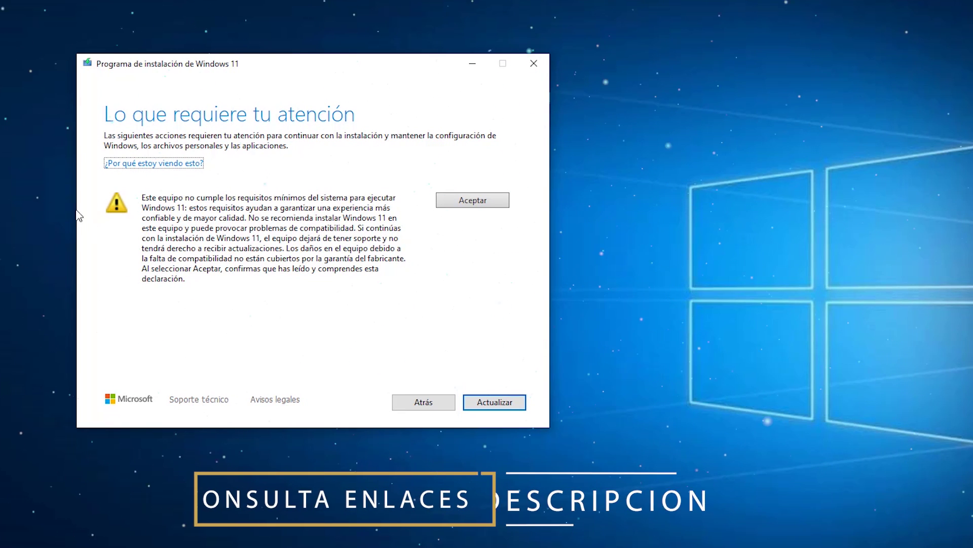
- Accept the minimum system requirements warning and start installing Windows 11 Pro, keeping personal files and applications
drag(142, 197, 375, 208)
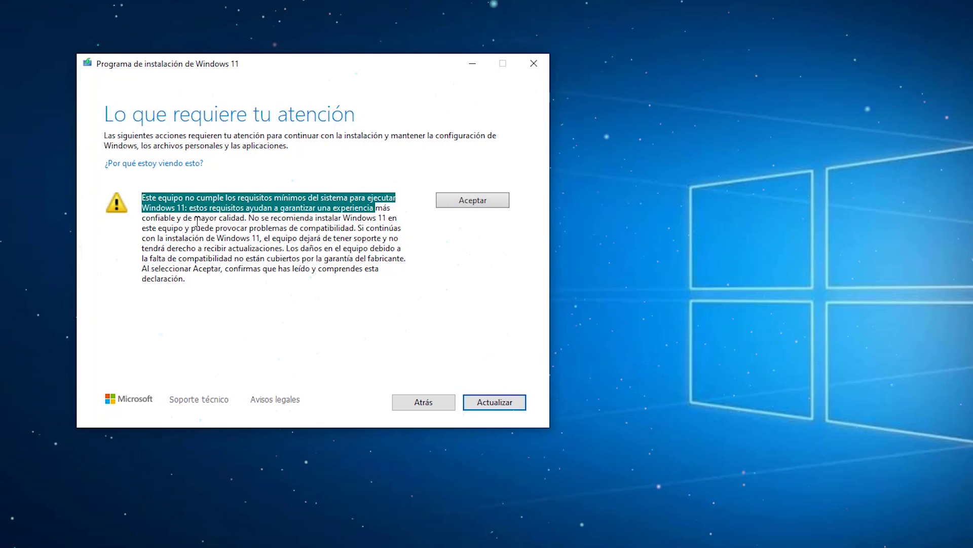
click(475, 203)
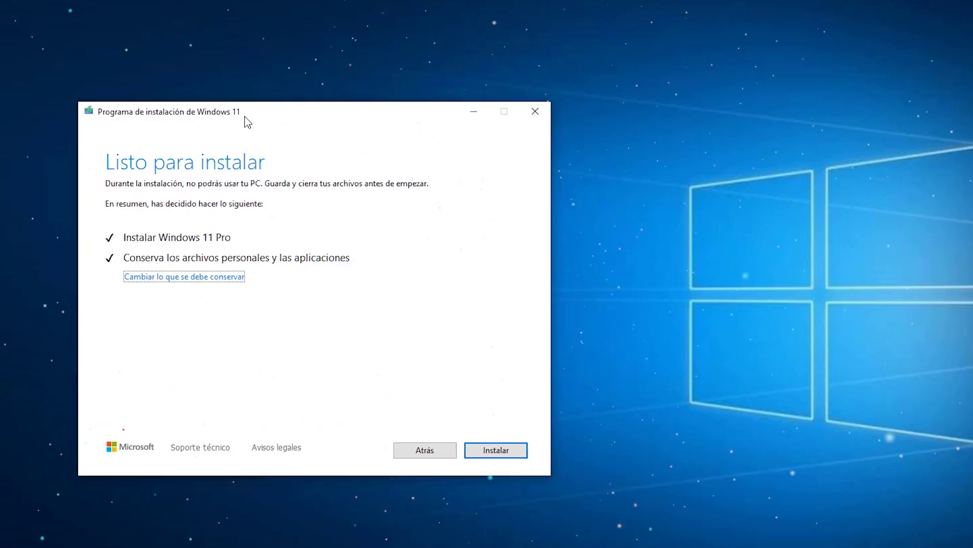
drag(245, 120, 198, 18)
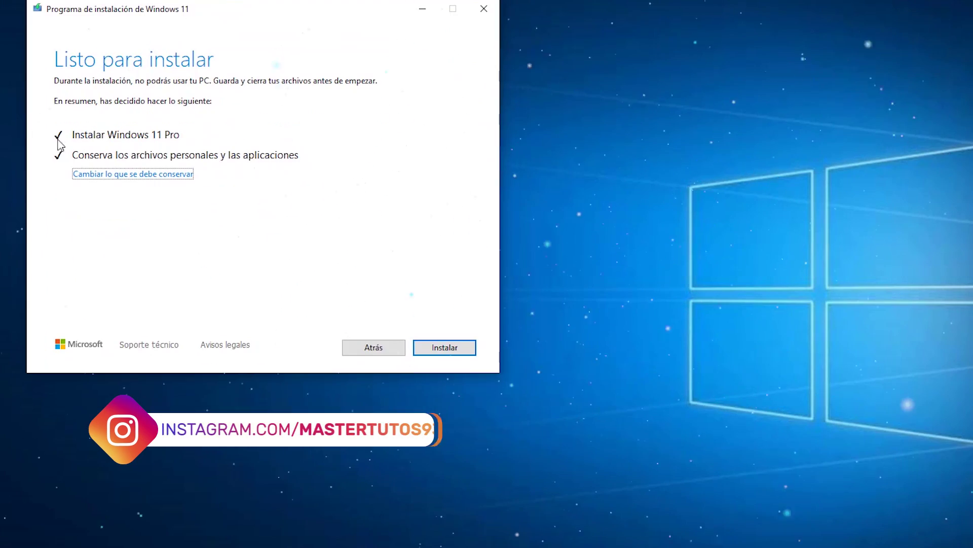
click(454, 352)
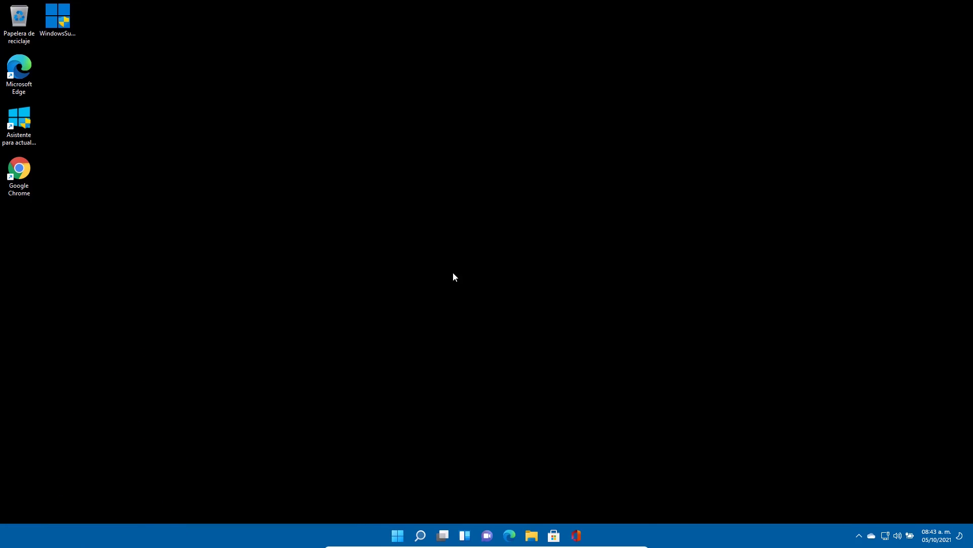
- Open the Windows 11 Settings app on its Sistema page
click(398, 535)
click(795, 211)
click(398, 535)
click(604, 236)
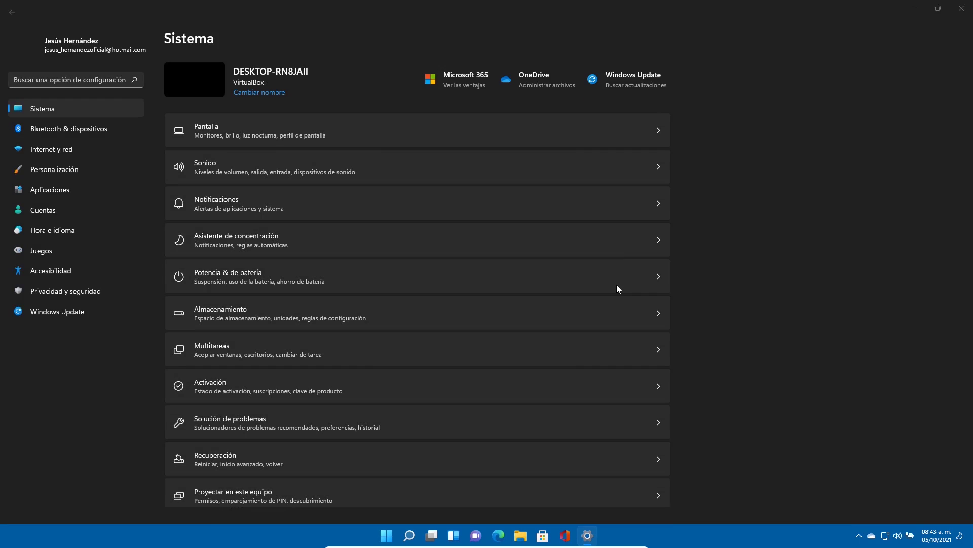